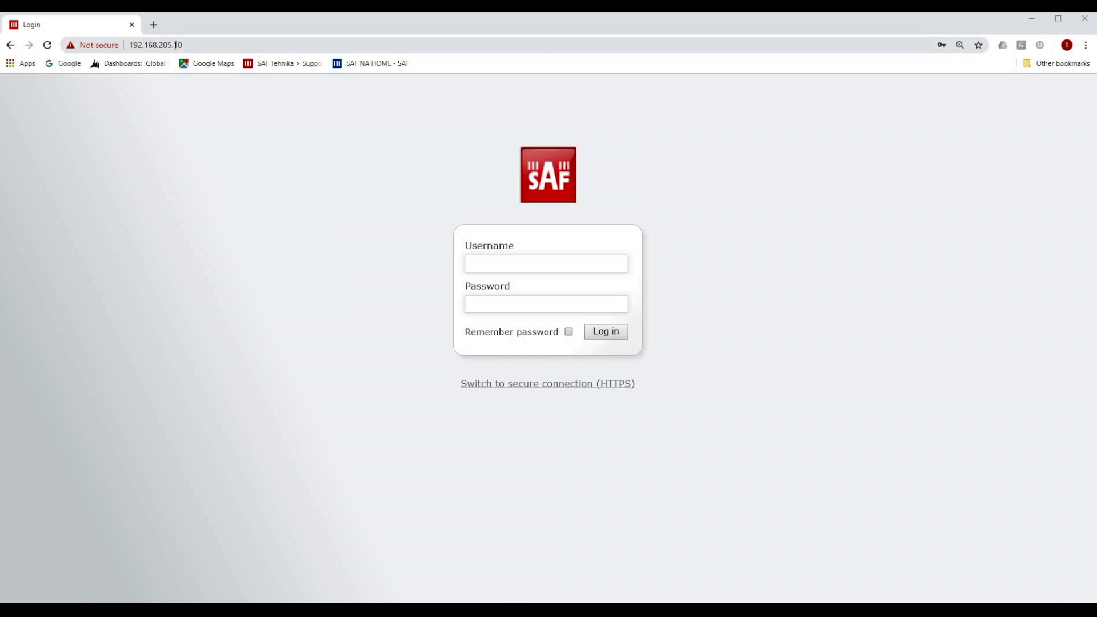
- Log in to the local radio as admin with the account password
{"action": "left_click", "coordinate": [503, 262]}
{"action": "type", "text": "ad"}
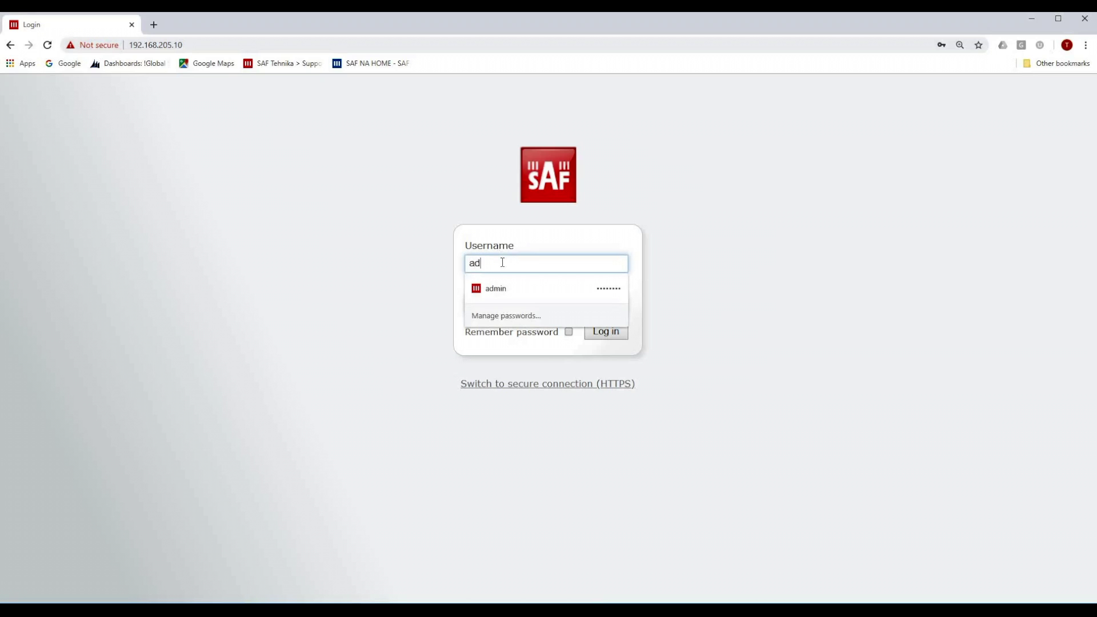
{"action": "type", "text": "min"}
{"action": "key", "text": "Tab"}
{"action": "type", "text": "******"}
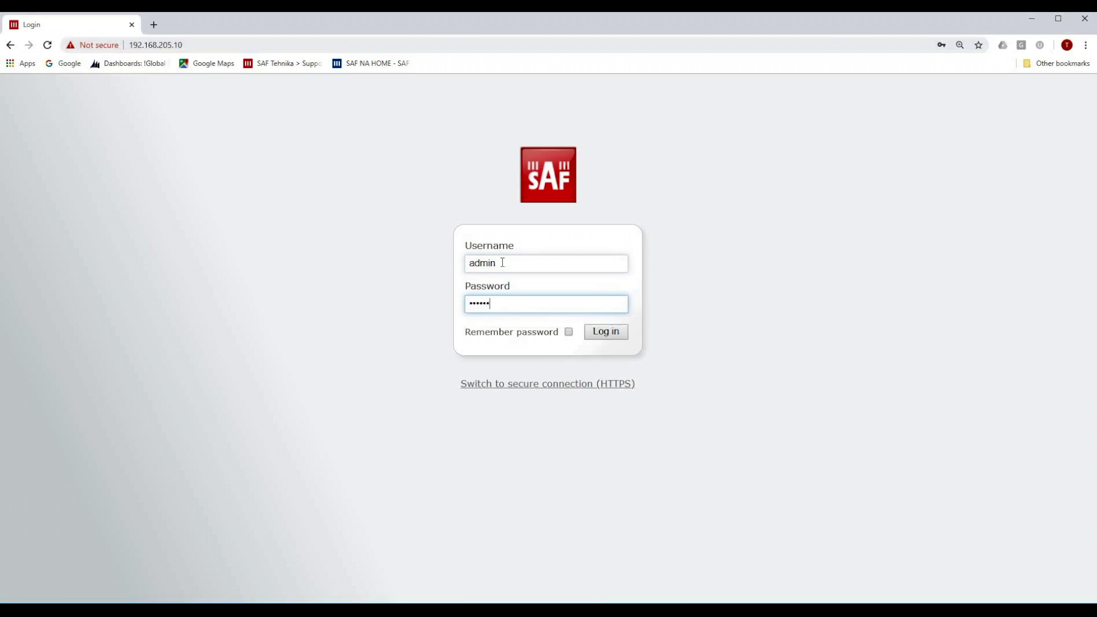
{"action": "type", "text": "*"}
{"action": "key", "text": "Return"}
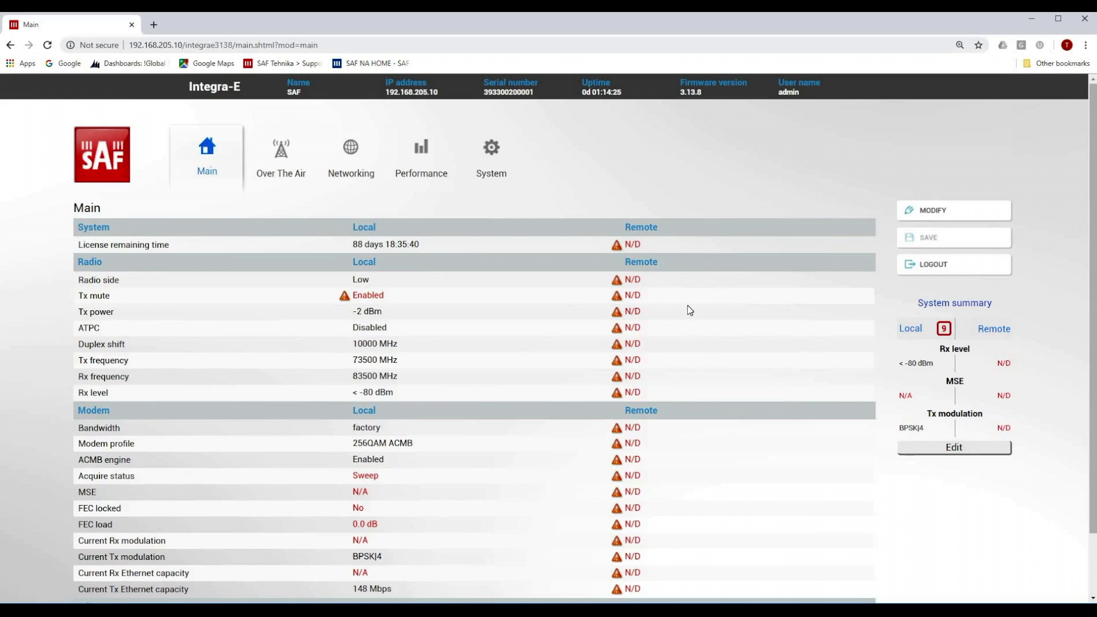
- Enter 2000 MHz bandwidth, the 128QAM ACMB profile and 12 dBm Tx power (replacing -2)
{"action": "left_click", "coordinate": [929, 211]}
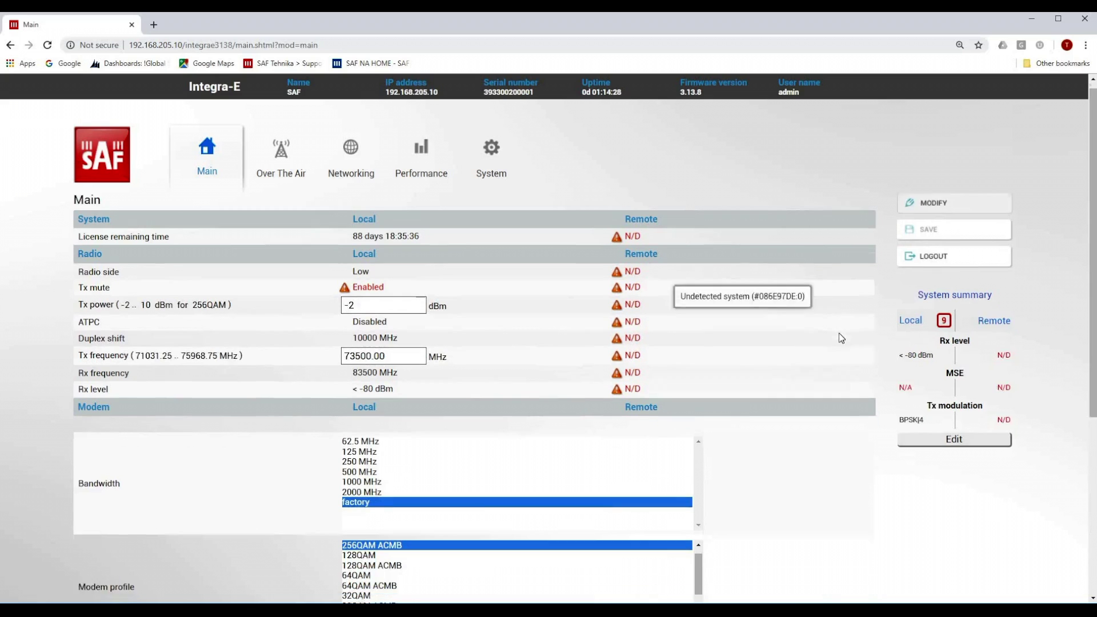
{"action": "scroll", "coordinate": [841, 338], "scroll_direction": "down", "scroll_amount": 1}
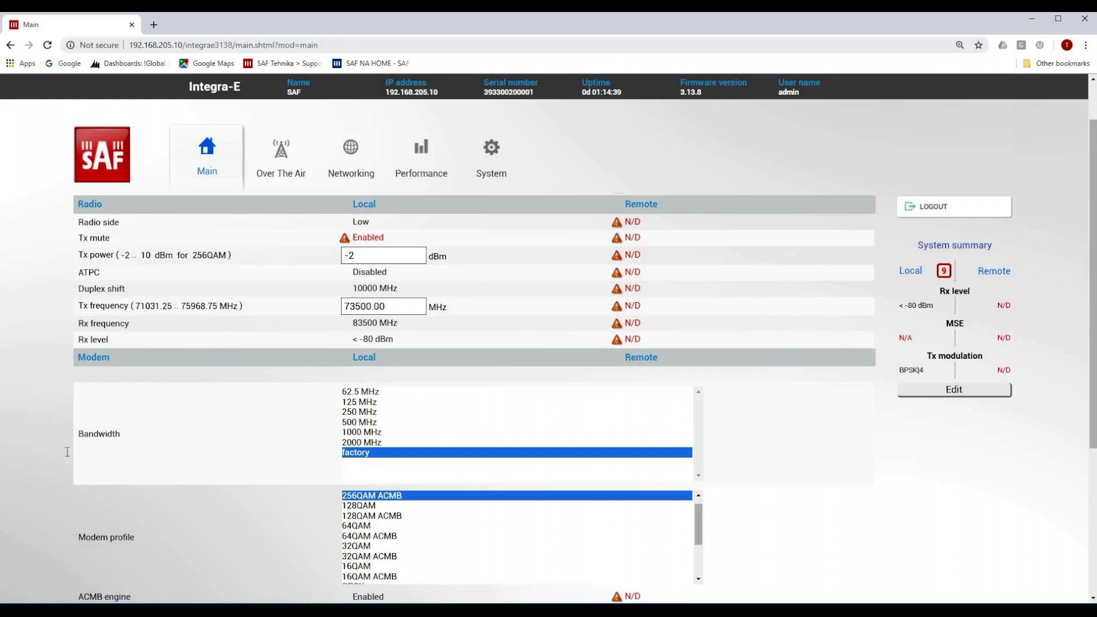
{"action": "left_click", "coordinate": [354, 442]}
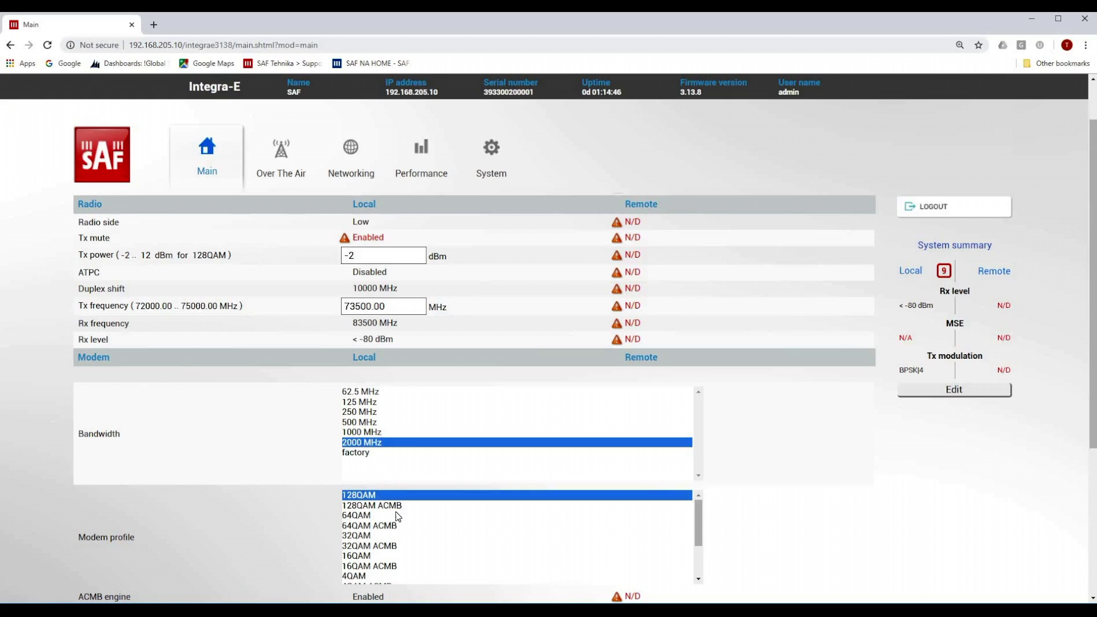
{"action": "left_click", "coordinate": [362, 506]}
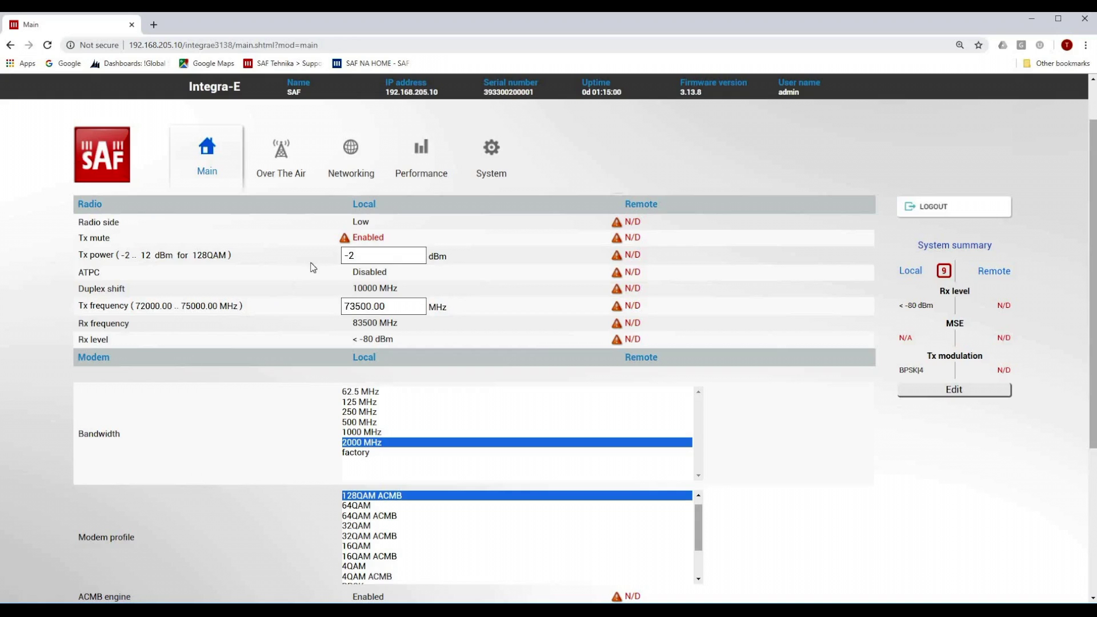
{"action": "left_click_drag", "start_coordinate": [355, 256], "coordinate": [342, 256]}
{"action": "type", "text": "12"}
- Execute the 2000 MHz, 128QAM ACMB, 12 dBm configuration on the local radio and save it
{"action": "scroll", "coordinate": [850, 520], "scroll_direction": "down", "scroll_amount": 4}
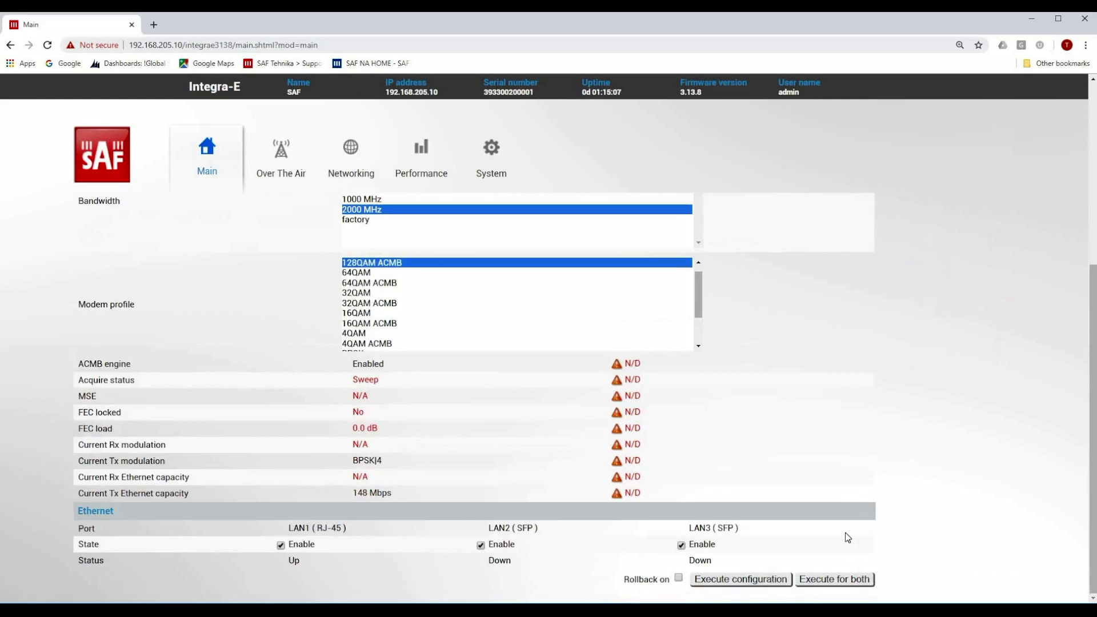
{"action": "left_click", "coordinate": [725, 586]}
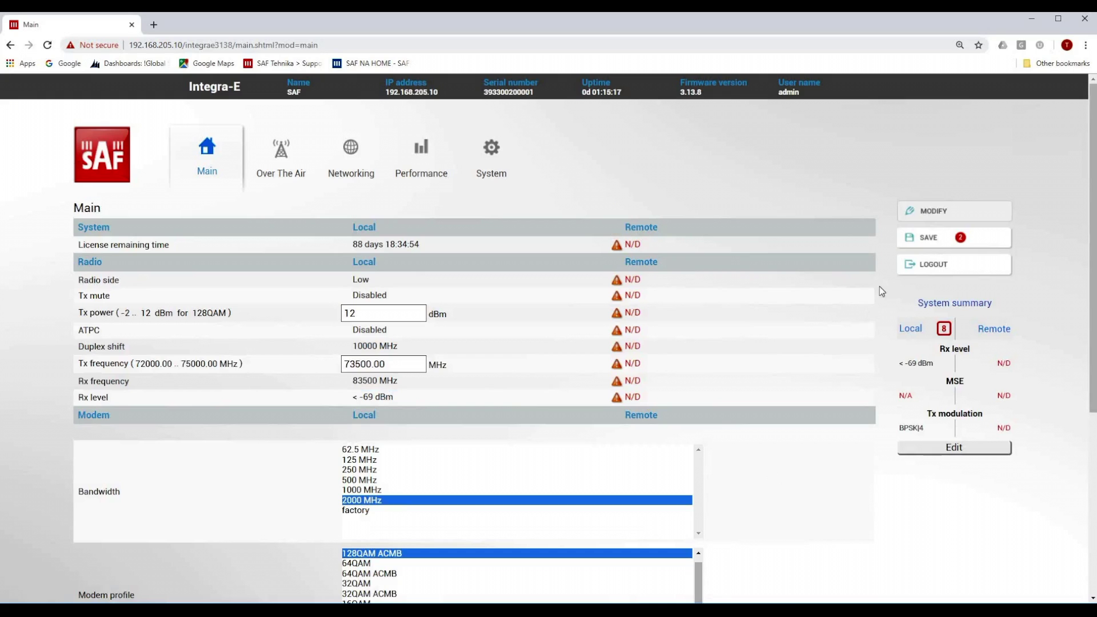
{"action": "mouse_move", "coordinate": [923, 247]}
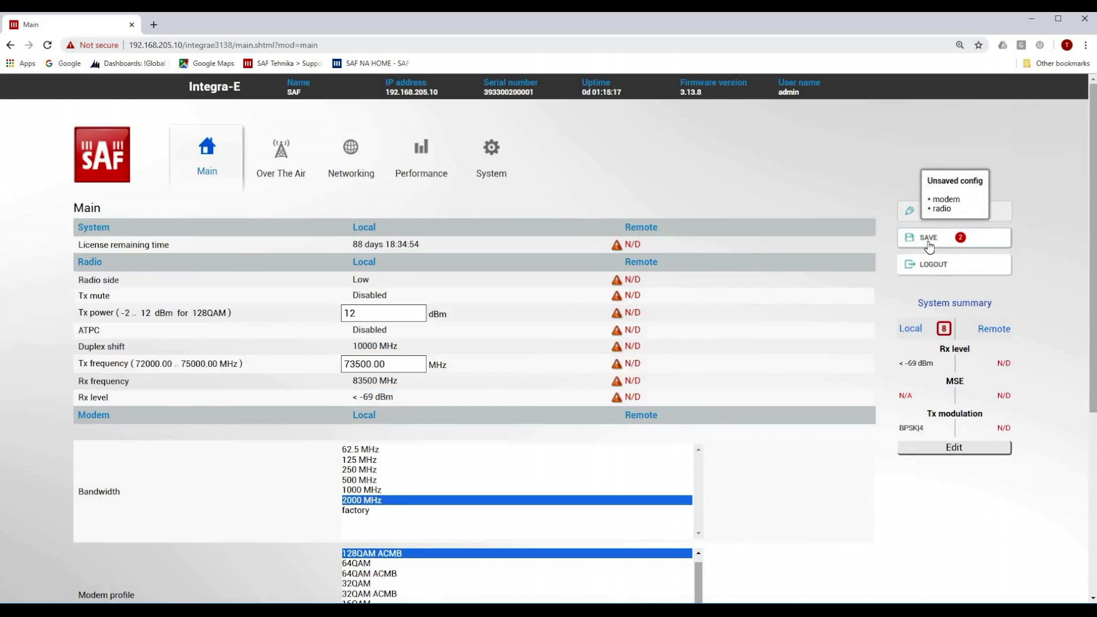
{"action": "left_click", "coordinate": [929, 247]}
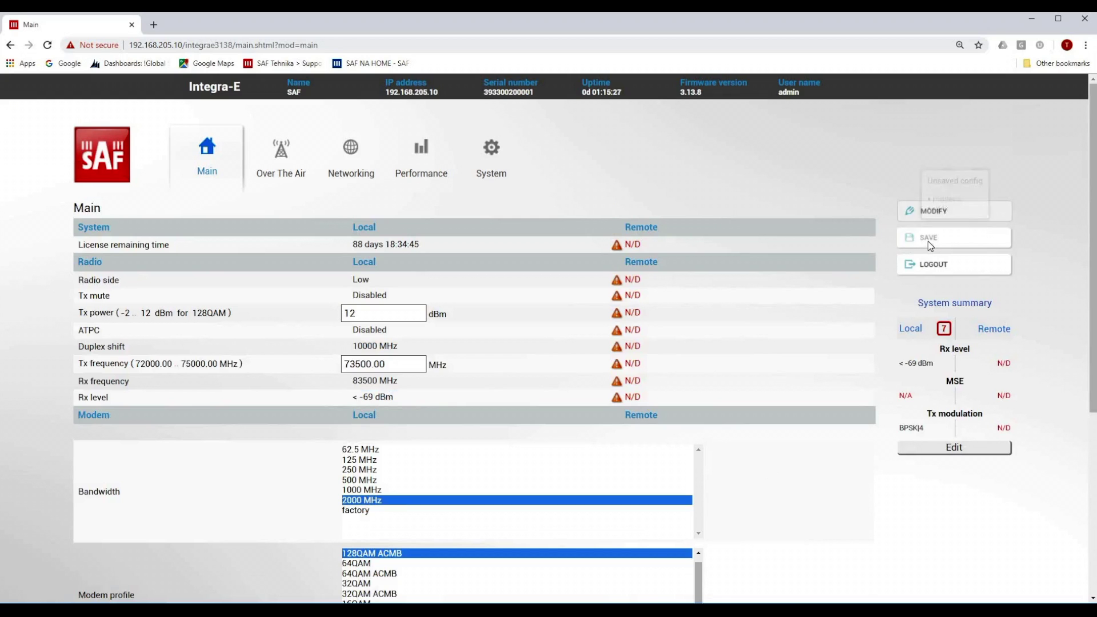
- Load 192.168.205.11 in a new browser tab and log in to the second radio
{"action": "left_click", "coordinate": [153, 25]}
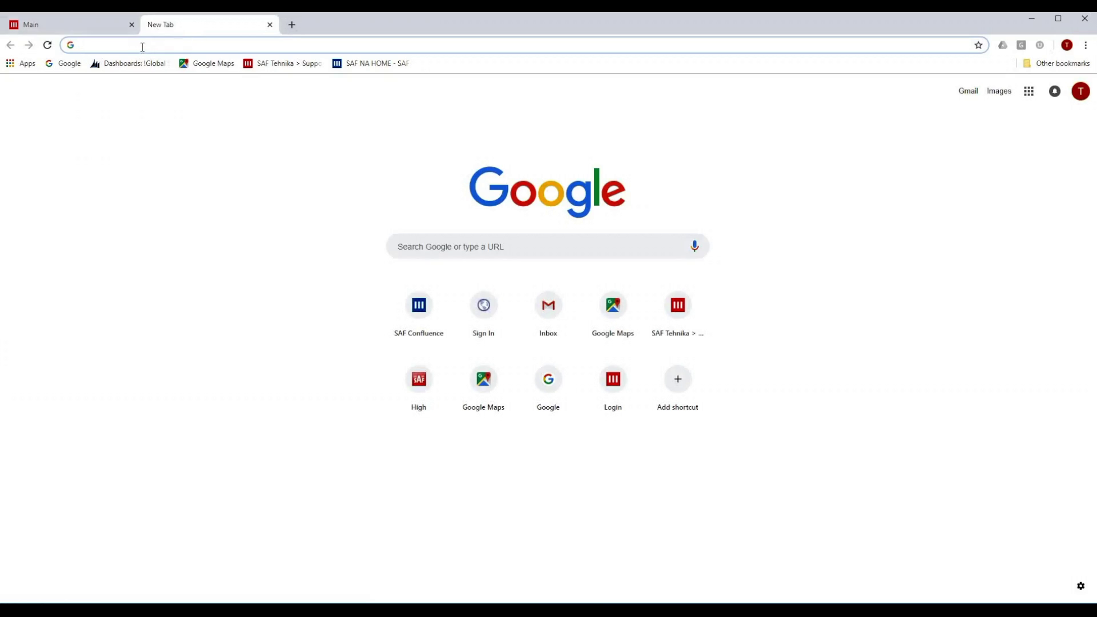
{"action": "type", "text": "192"}
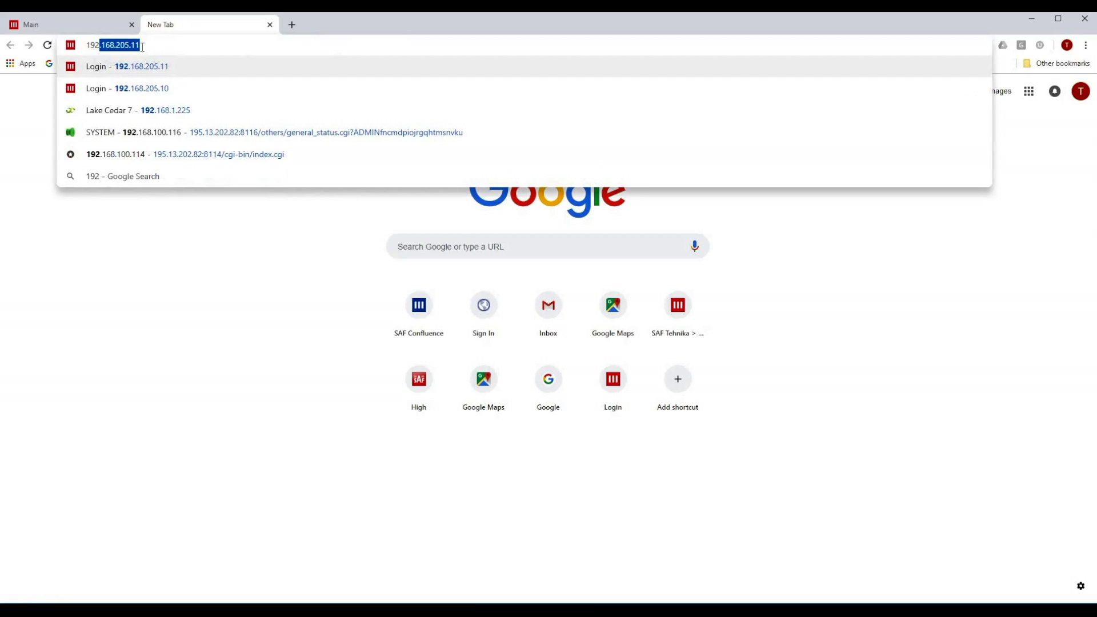
{"action": "type", "text": ".168."}
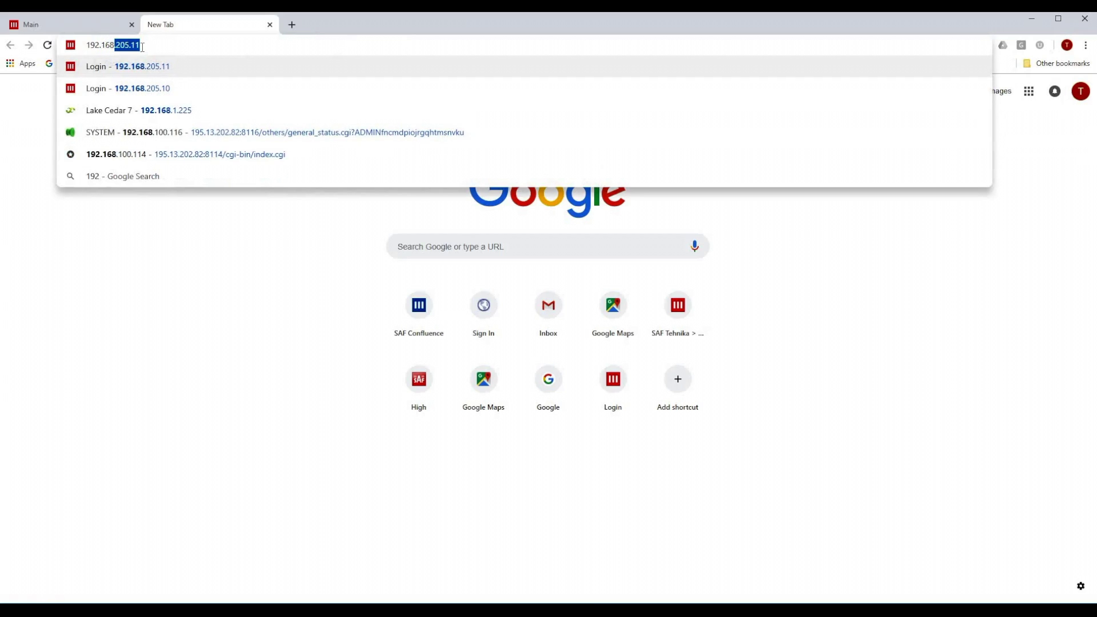
{"action": "type", "text": "205.11"}
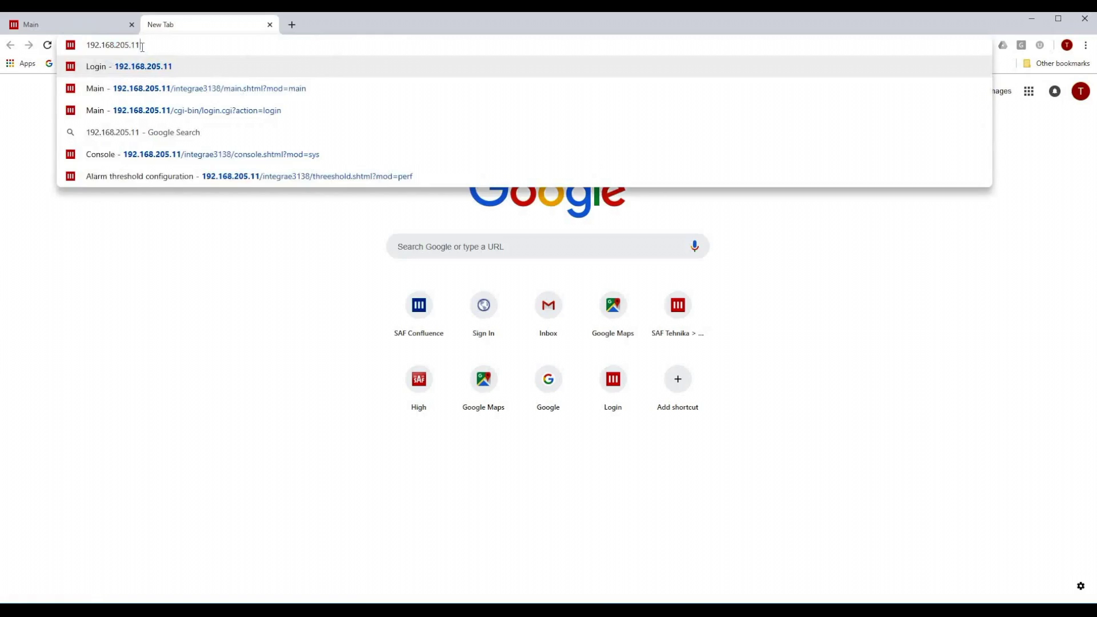
{"action": "key", "text": "Return"}
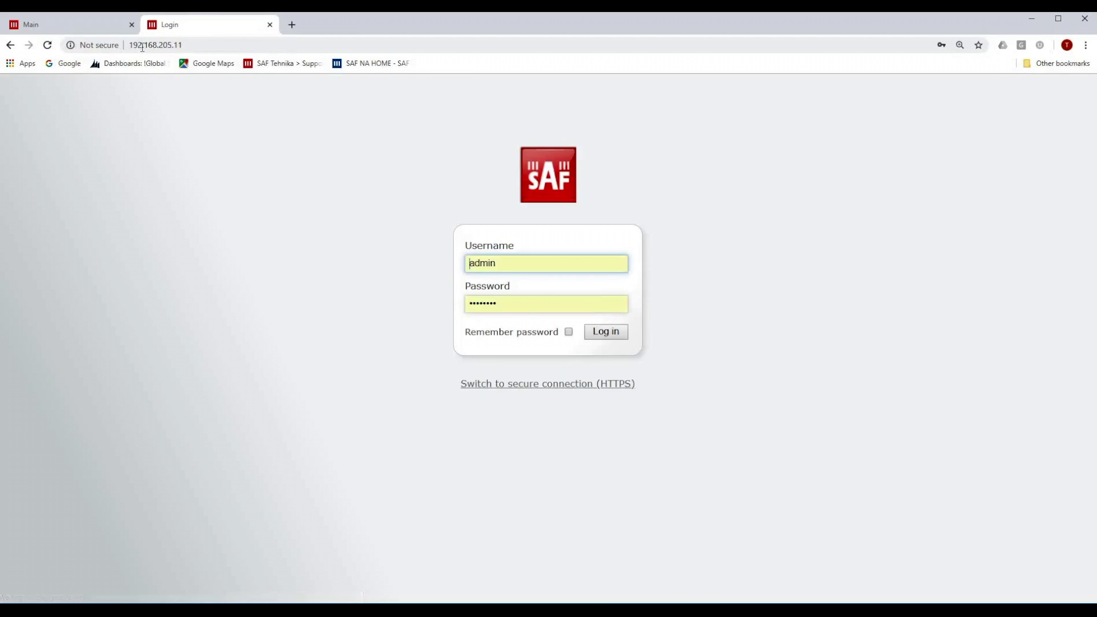
{"action": "left_click", "coordinate": [606, 332]}
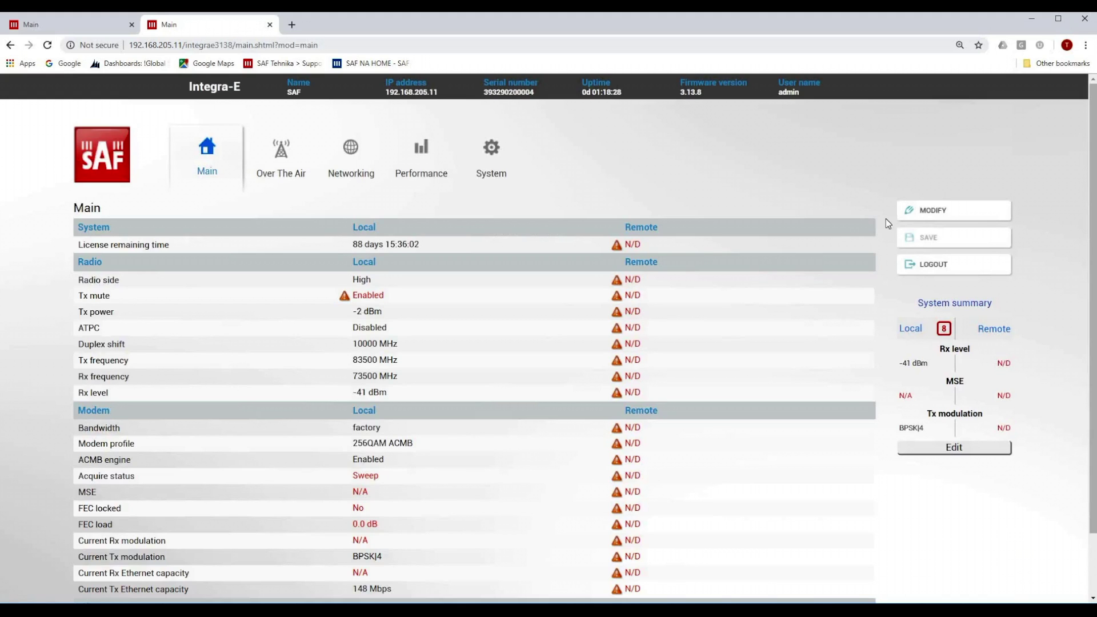
- On the second radio, enter 2000 MHz bandwidth, 128QAM ACMB profile and 12 dBm Tx power
{"action": "left_click", "coordinate": [919, 216]}
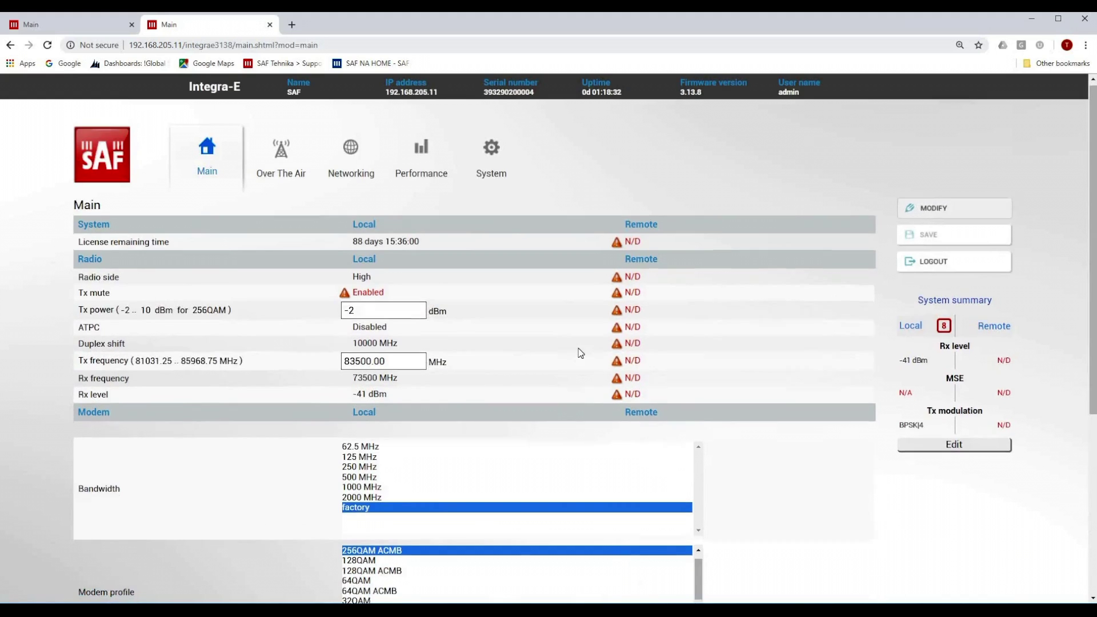
{"action": "scroll", "coordinate": [580, 350], "scroll_direction": "down", "scroll_amount": 2}
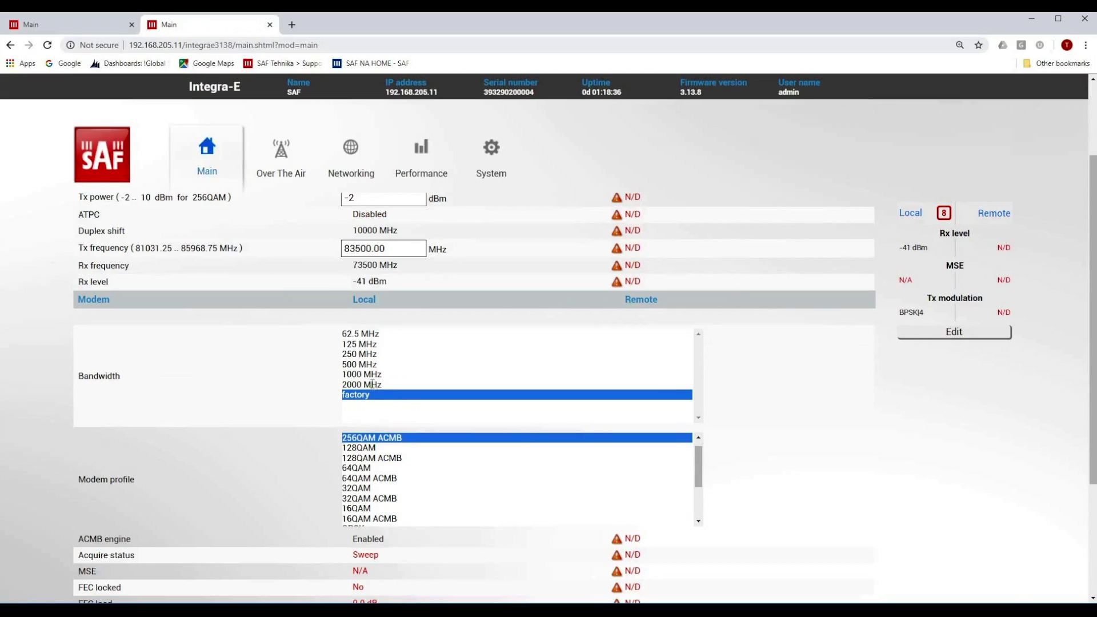
{"action": "left_click", "coordinate": [380, 385]}
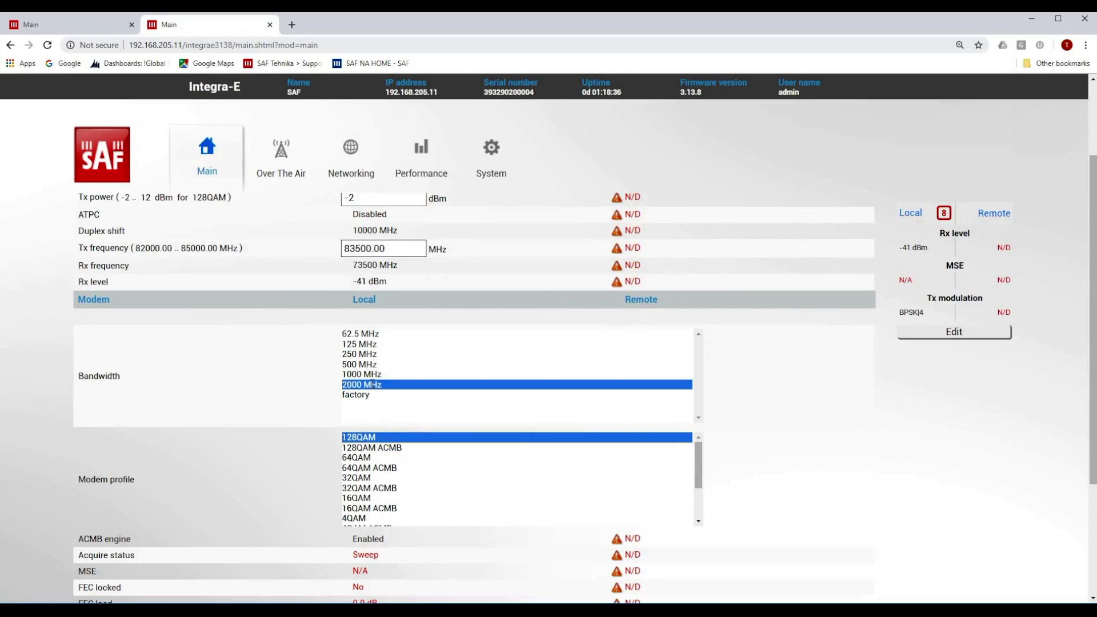
{"action": "left_click", "coordinate": [372, 447]}
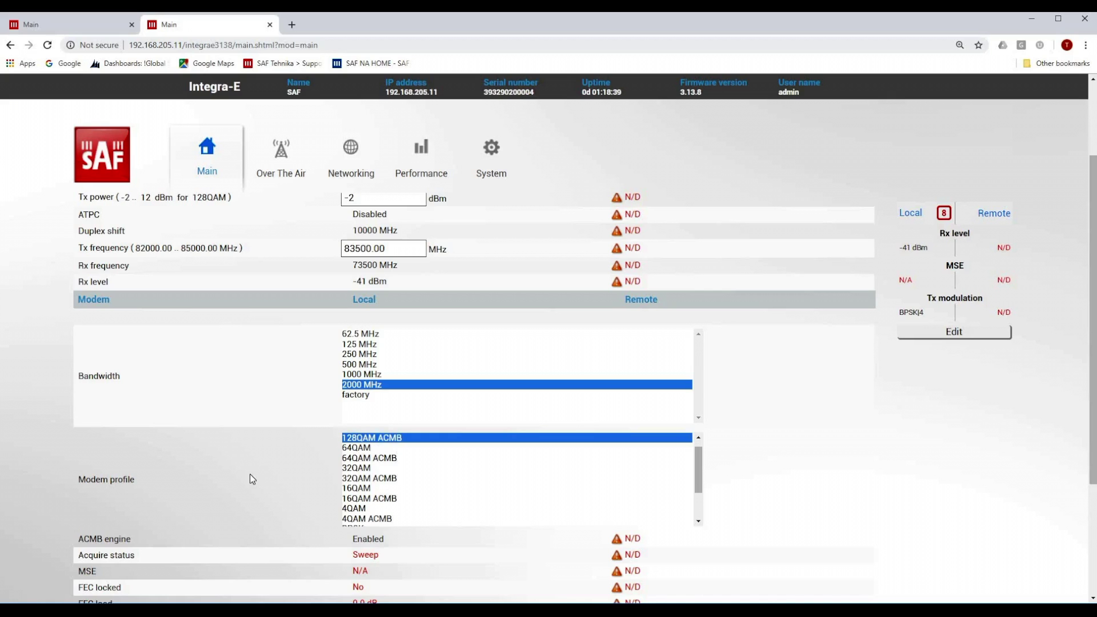
{"action": "scroll", "coordinate": [248, 457], "scroll_direction": "up", "scroll_amount": 2}
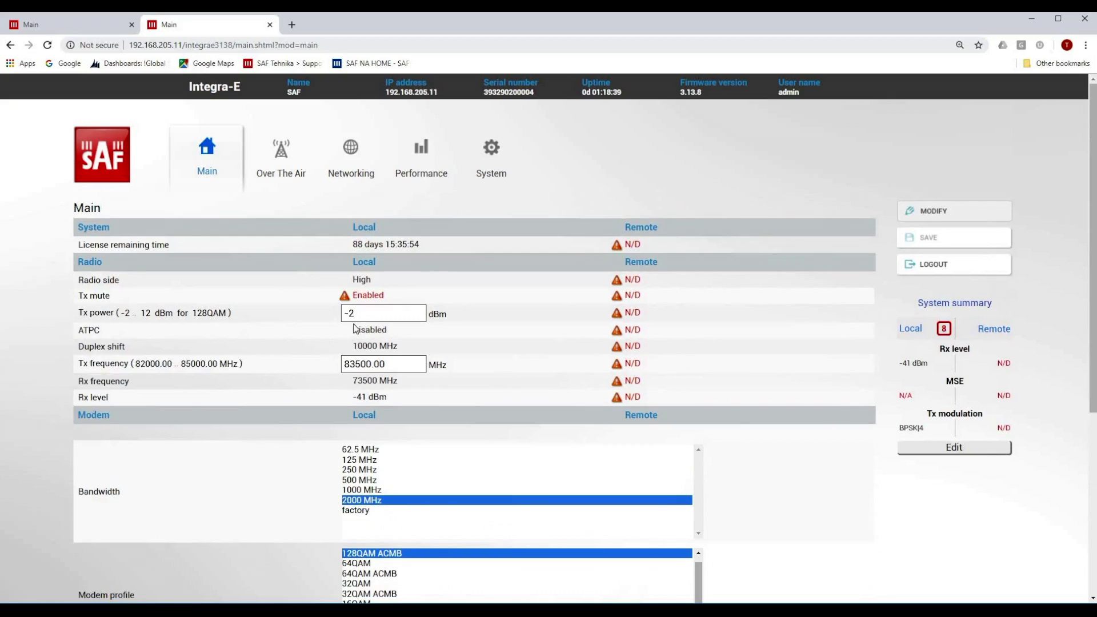
{"action": "left_click_drag", "start_coordinate": [358, 313], "coordinate": [338, 314]}
{"action": "type", "text": "12"}
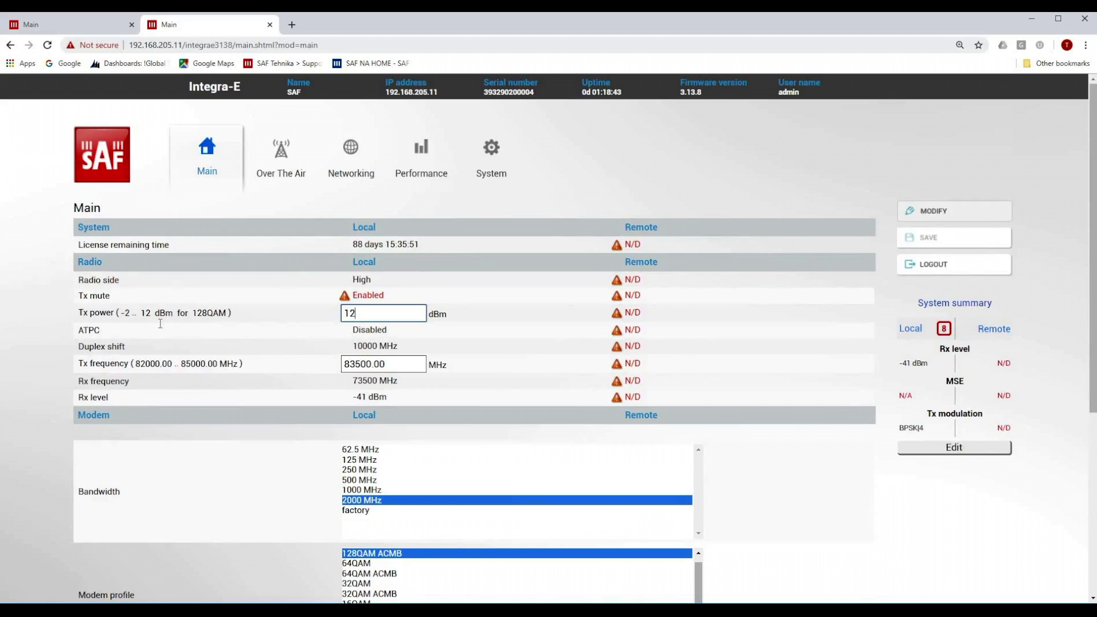
{"action": "scroll", "coordinate": [103, 429], "scroll_direction": "down", "scroll_amount": 5}
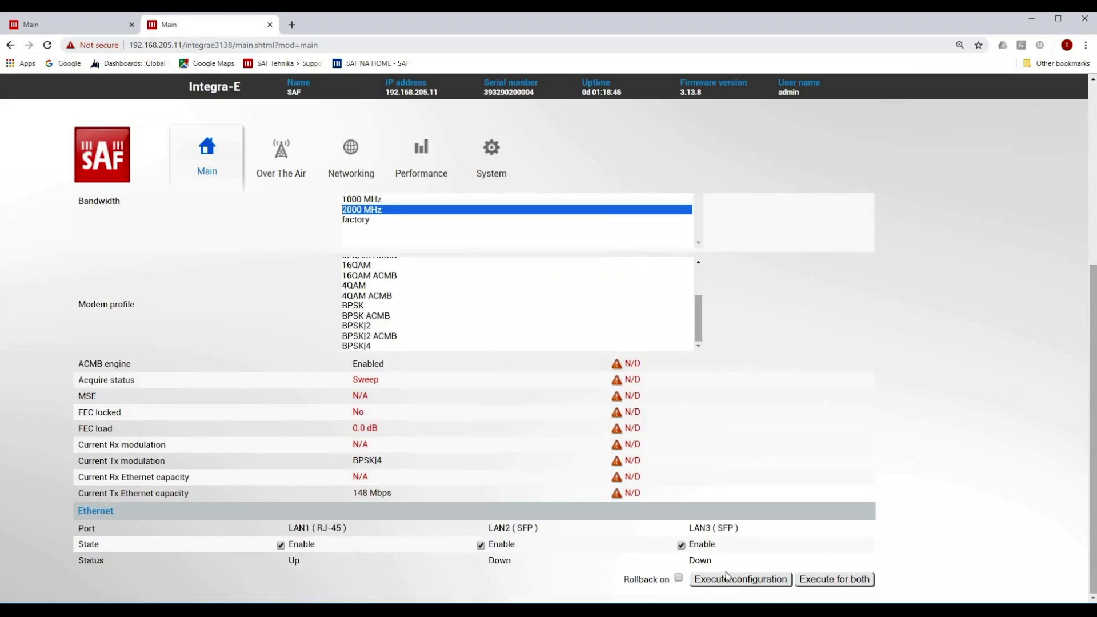
- Execute the second radio's new configuration and save it
{"action": "left_click", "coordinate": [727, 579]}
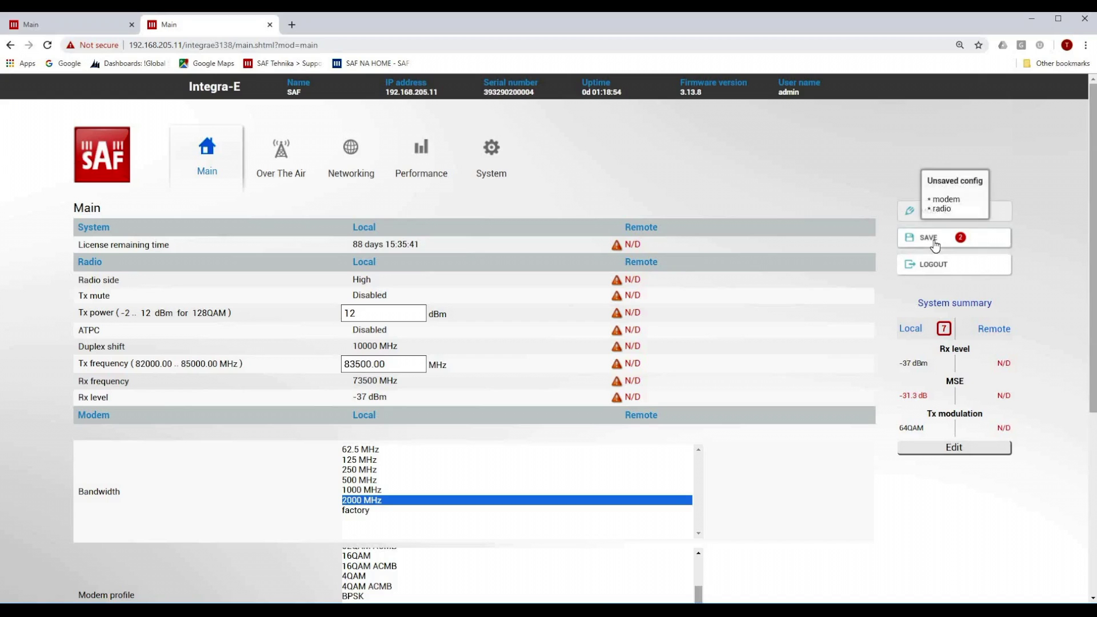
{"action": "left_click", "coordinate": [934, 245]}
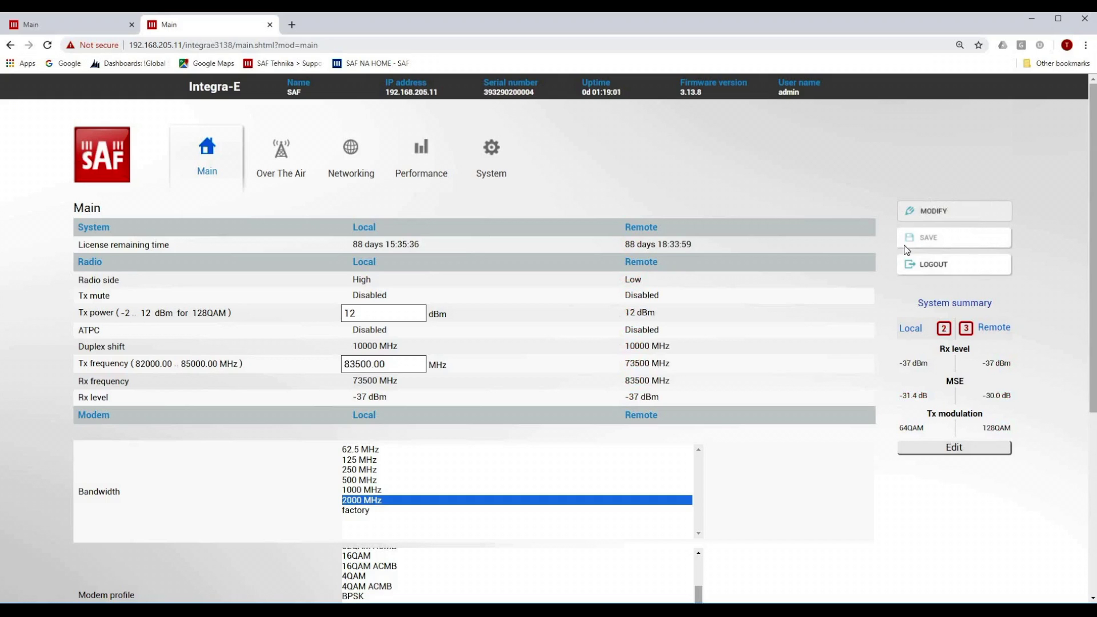
- Reload the Main status page to review Local and Remote radio values
{"action": "left_click", "coordinate": [192, 175]}
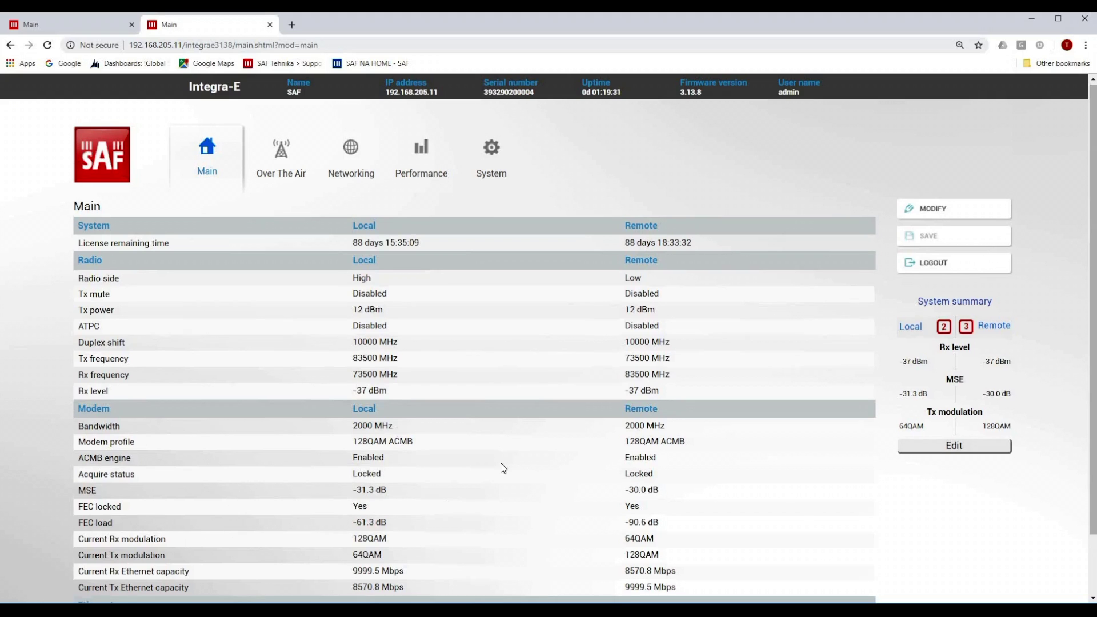
- Scroll the Main page to check 128QAM each way and 9999.5 Mbps Ethernet capacity
{"action": "scroll", "coordinate": [500, 463], "scroll_direction": "down", "scroll_amount": 1}
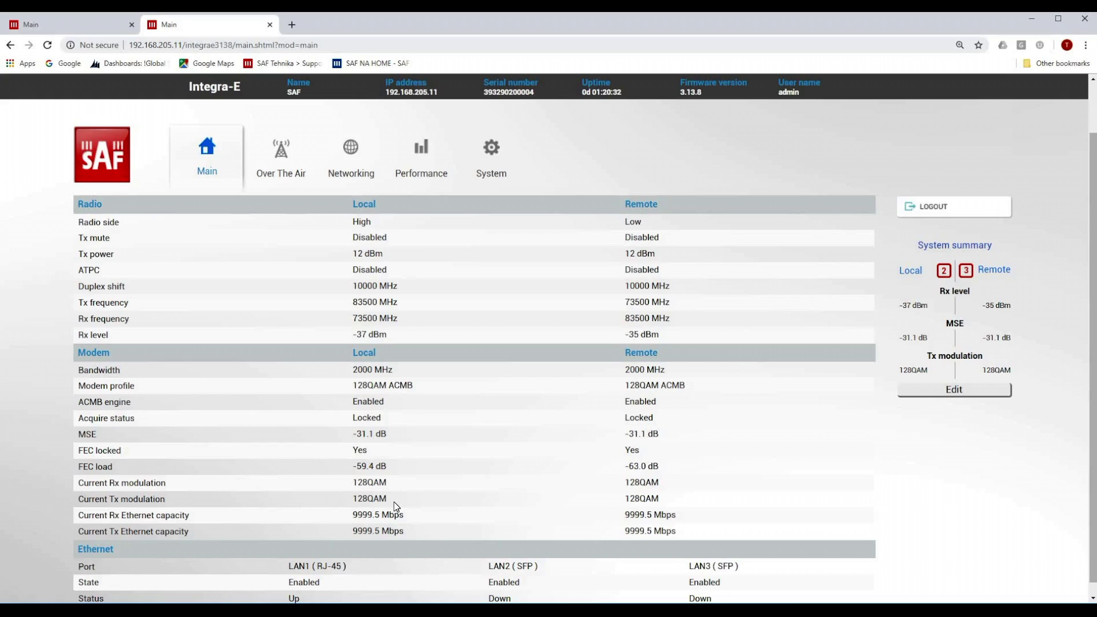
- Browse the System menu and bring up the Networking tab's Ethernet items
{"action": "left_click", "coordinate": [489, 163]}
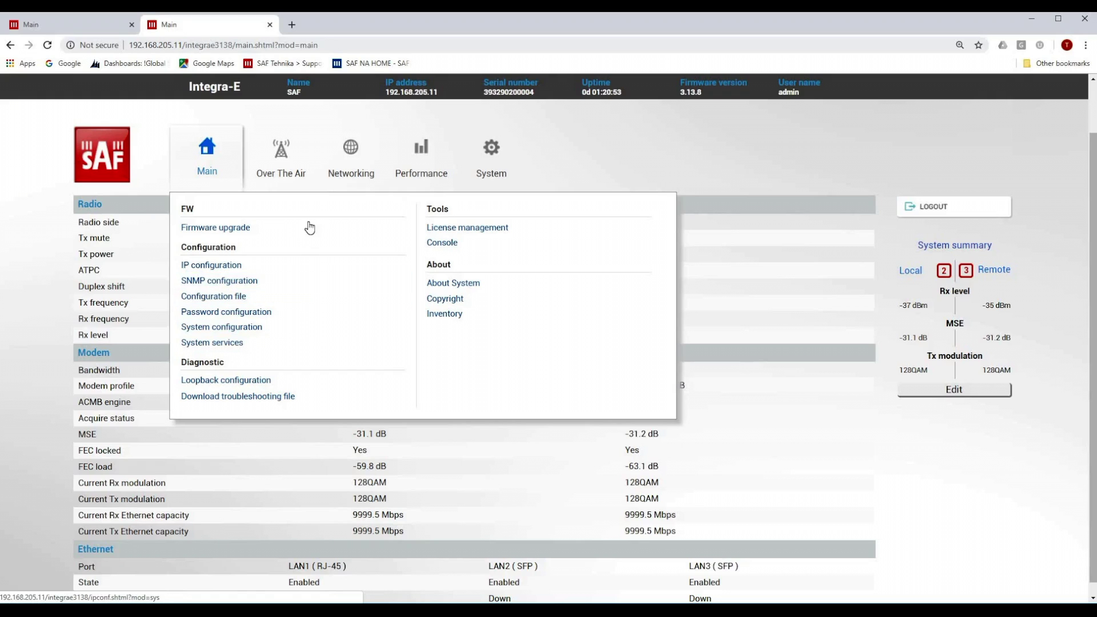
{"action": "mouse_move", "coordinate": [344, 171]}
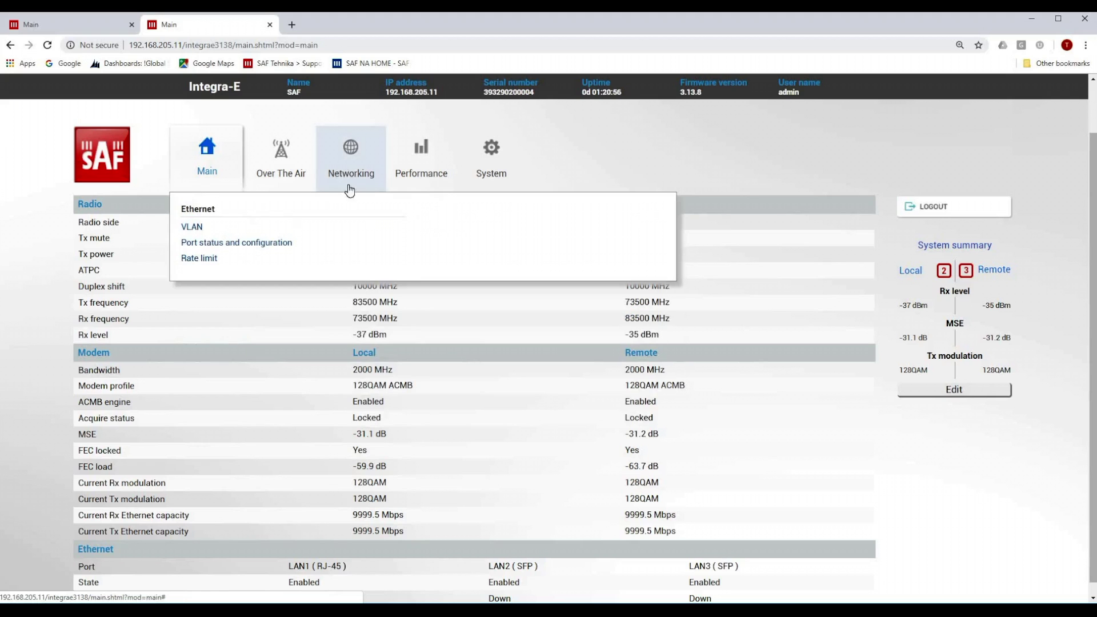
- Open the Networking VLAN page and make its settings editable
{"action": "left_click", "coordinate": [200, 229]}
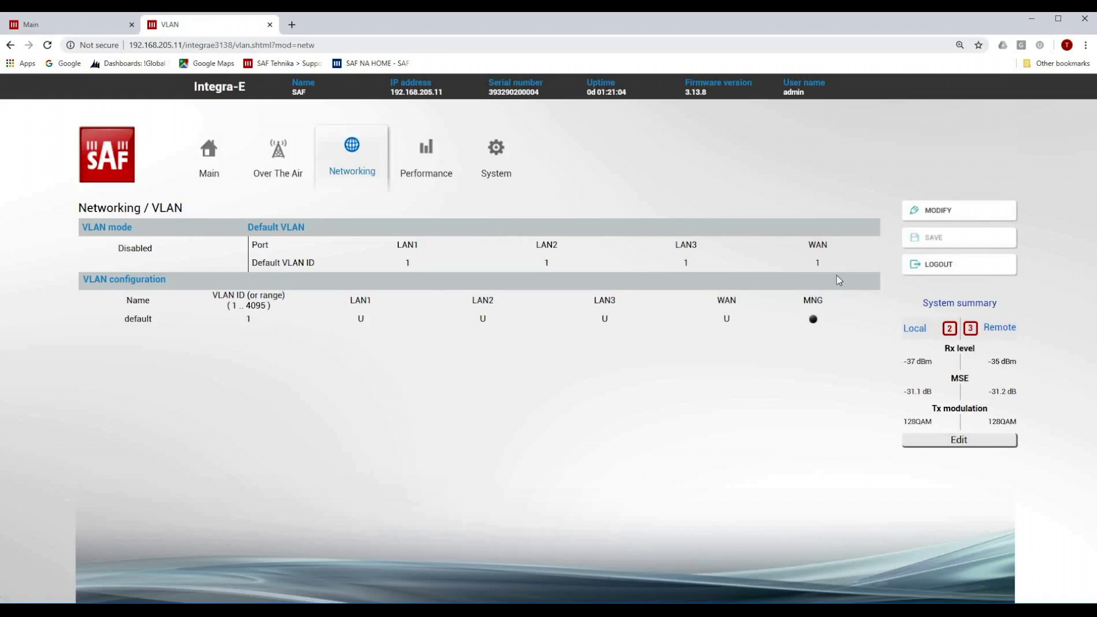
{"action": "left_click", "coordinate": [929, 211]}
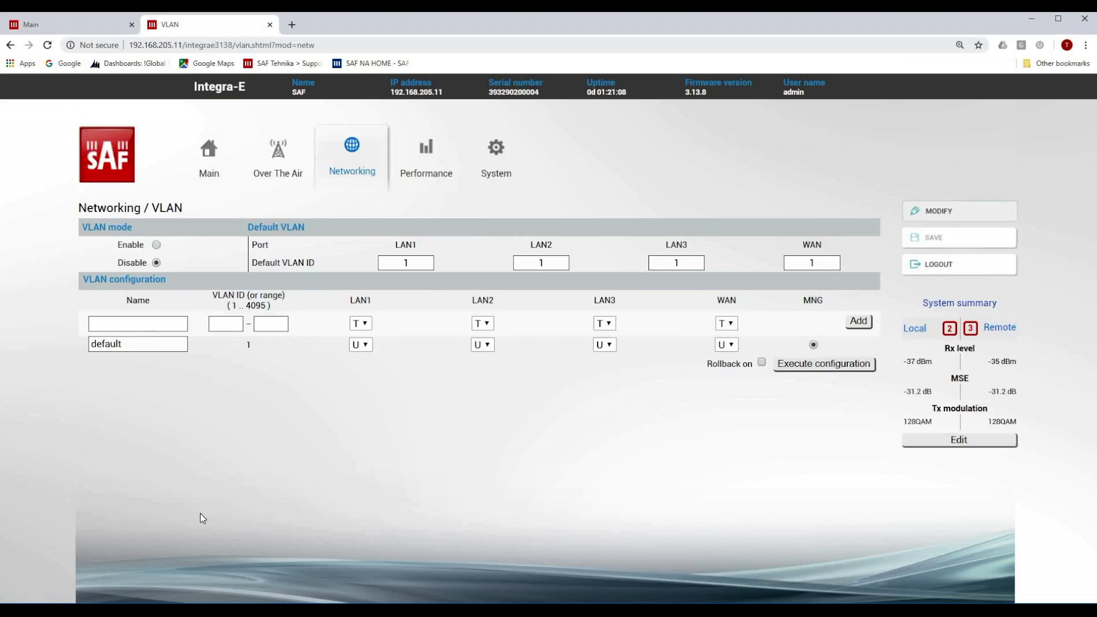